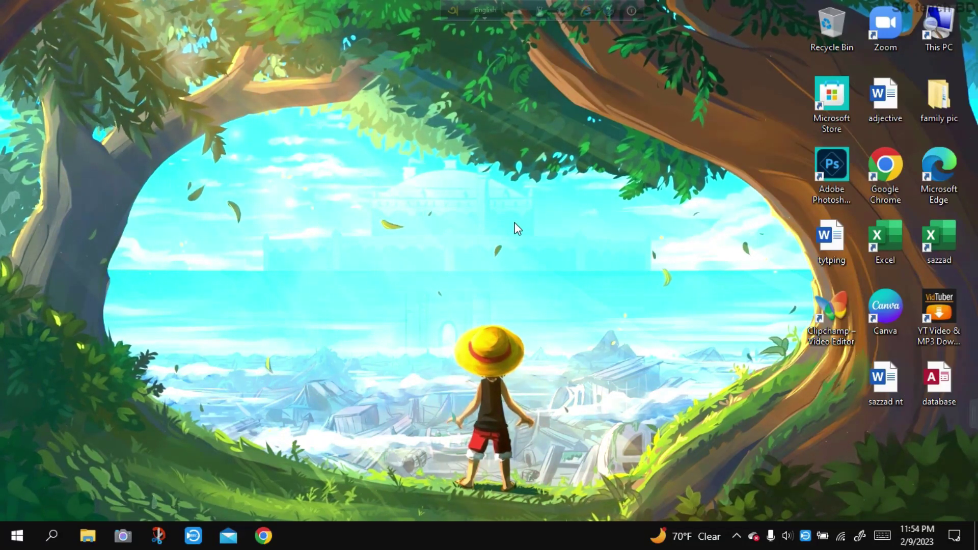
Check the contents of the Recycle Bin and close its window.
{"action": "double_click", "coordinate": [834, 30]}
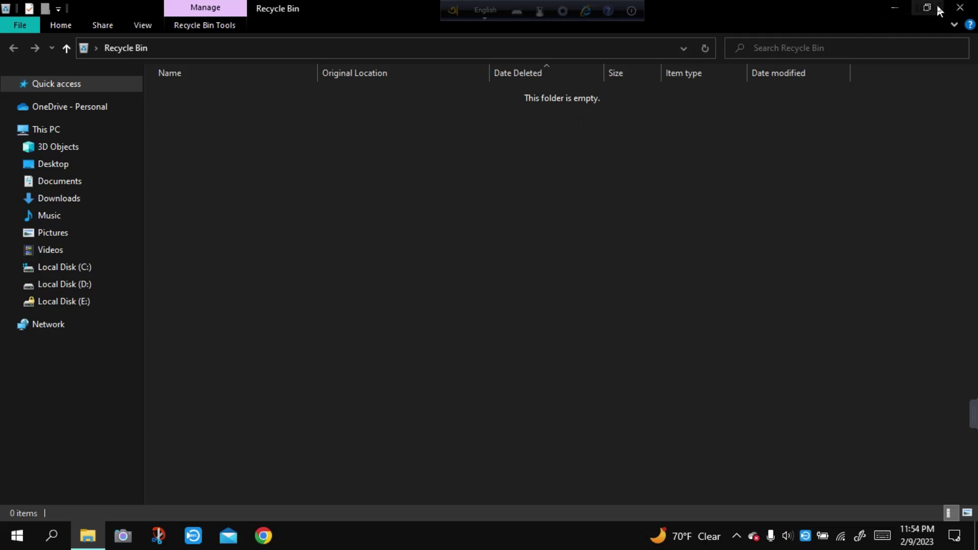
{"action": "left_click", "coordinate": [959, 8]}
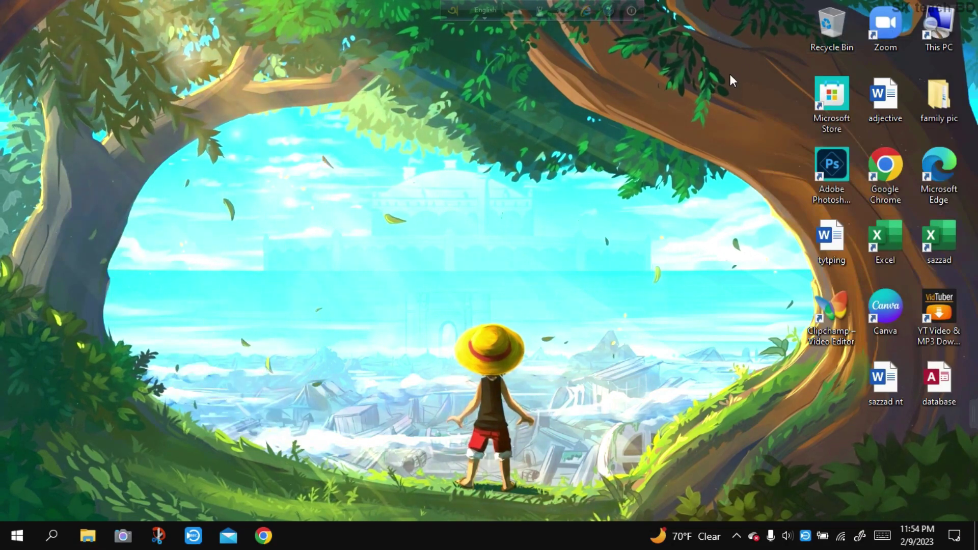
Delete all items in the Pictures folder of This PC, including the Saved Pictures folder, and close the window.
{"action": "double_click", "coordinate": [936, 30]}
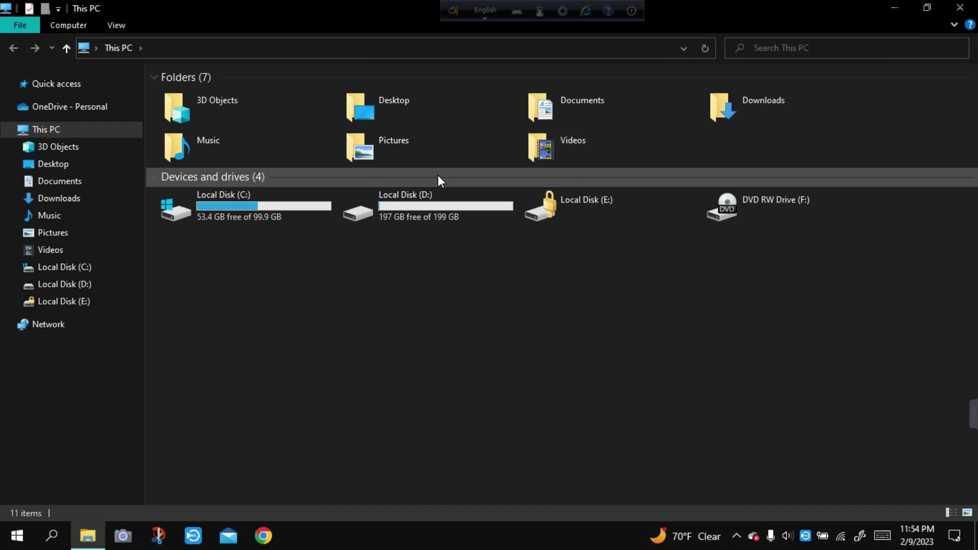
{"action": "left_click", "coordinate": [424, 154]}
{"action": "double_click", "coordinate": [424, 154]}
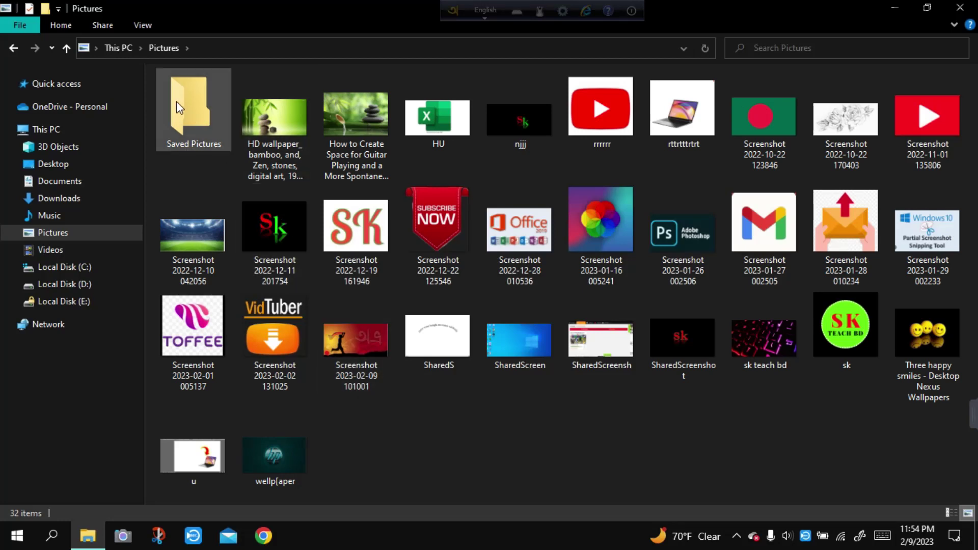
{"action": "left_click_drag", "start_coordinate": [153, 79], "coordinate": [929, 436]}
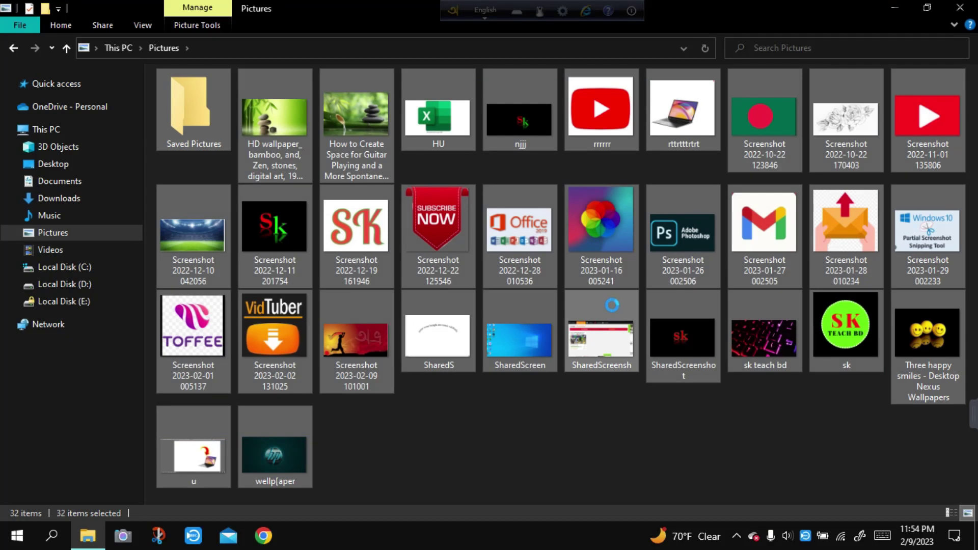
{"action": "right_click", "coordinate": [612, 305]}
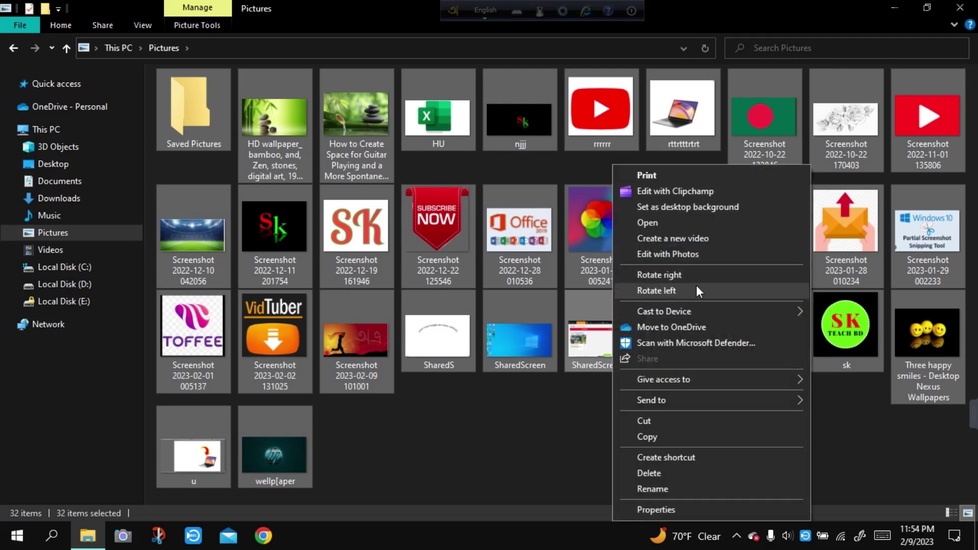
{"action": "left_click", "coordinate": [668, 474]}
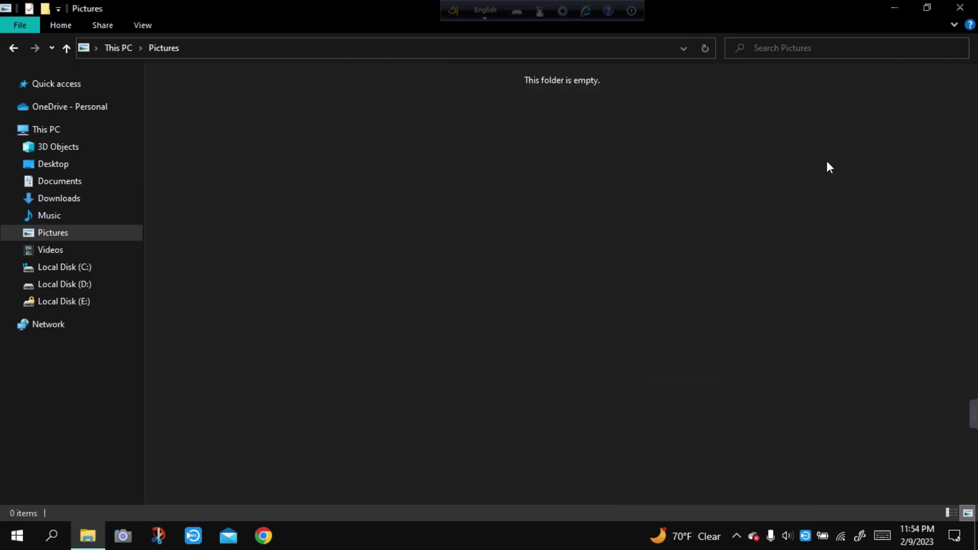
{"action": "left_click", "coordinate": [960, 7]}
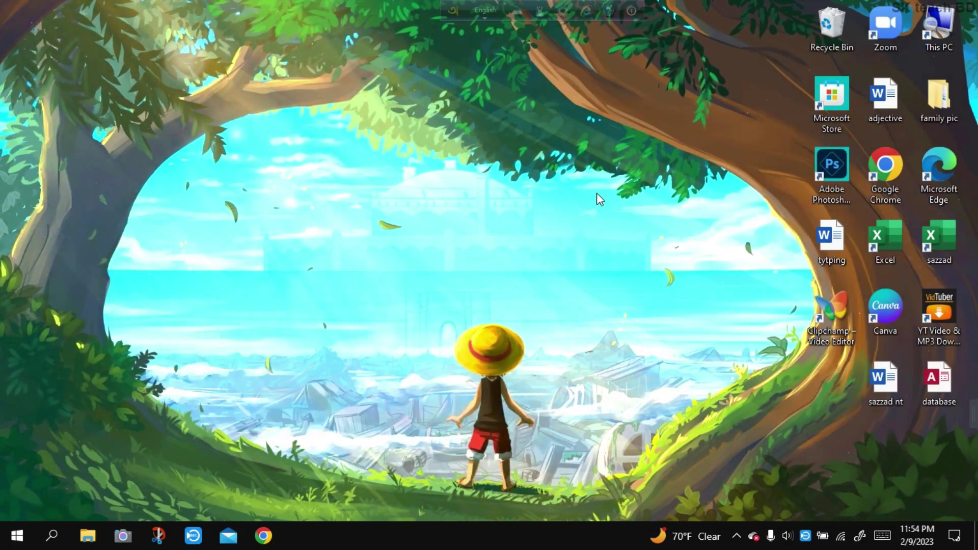
Restore all deleted items from the Recycle Bin to their original location and close the window.
{"action": "double_click", "coordinate": [831, 30]}
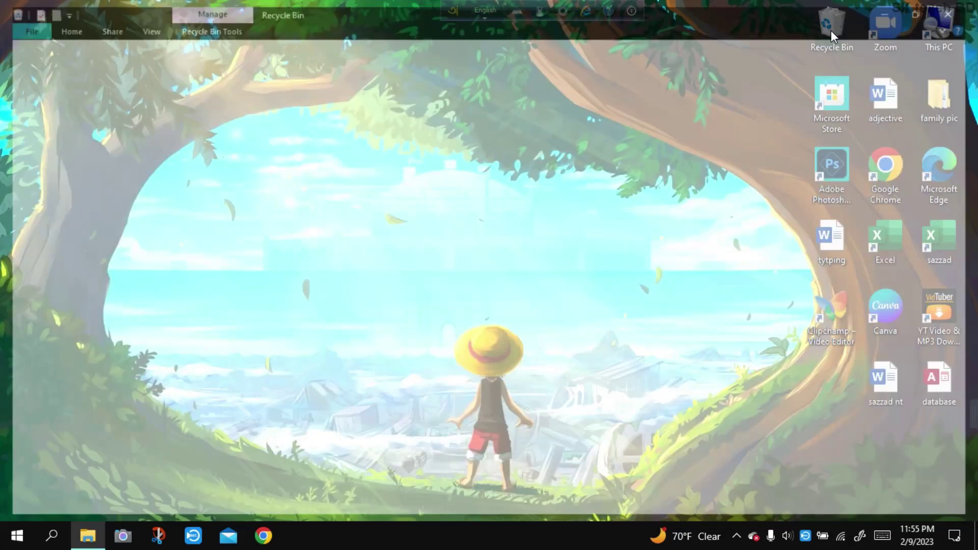
{"action": "scroll", "coordinate": [491, 155], "scroll_direction": "down", "scroll_amount": 2}
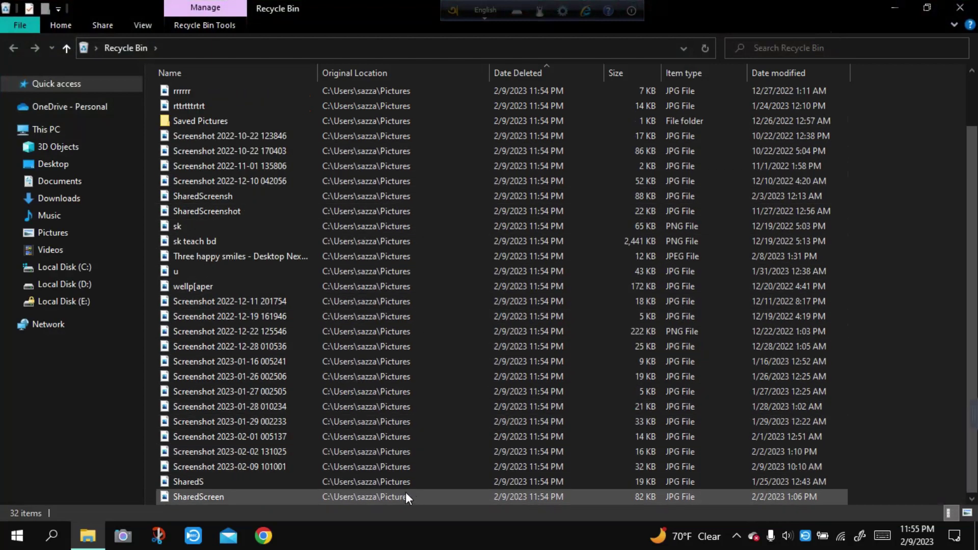
{"action": "scroll", "coordinate": [406, 492], "scroll_direction": "up", "scroll_amount": 2}
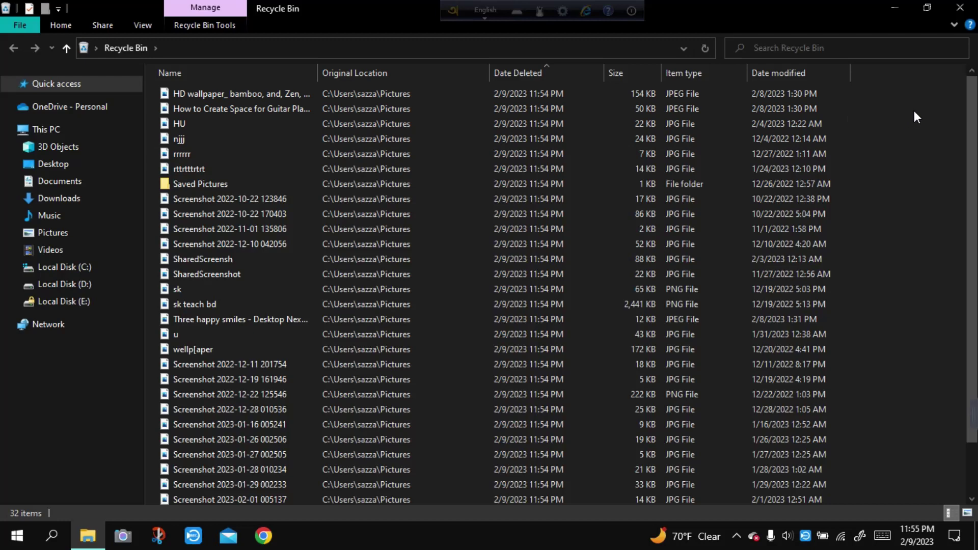
{"action": "key", "text": "ctrl+a"}
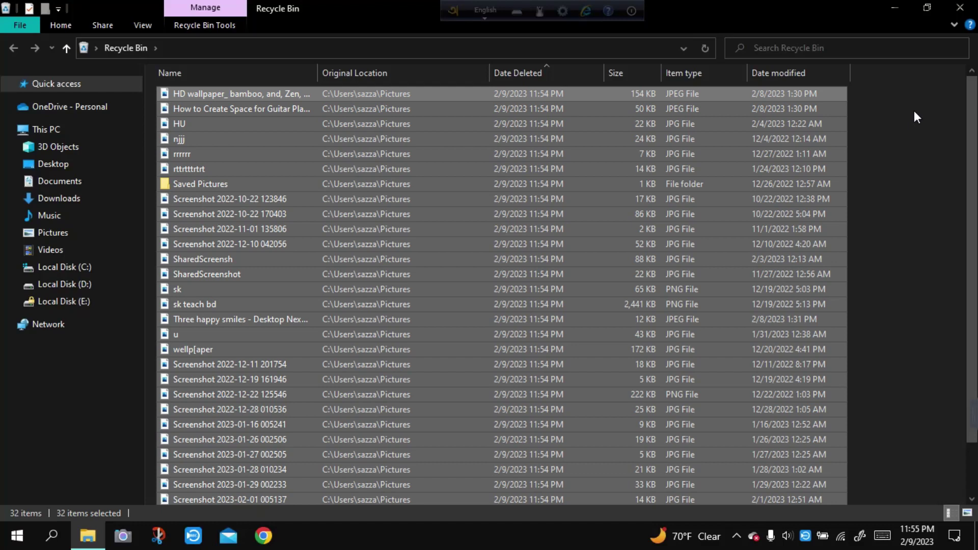
{"action": "right_click", "coordinate": [467, 145]}
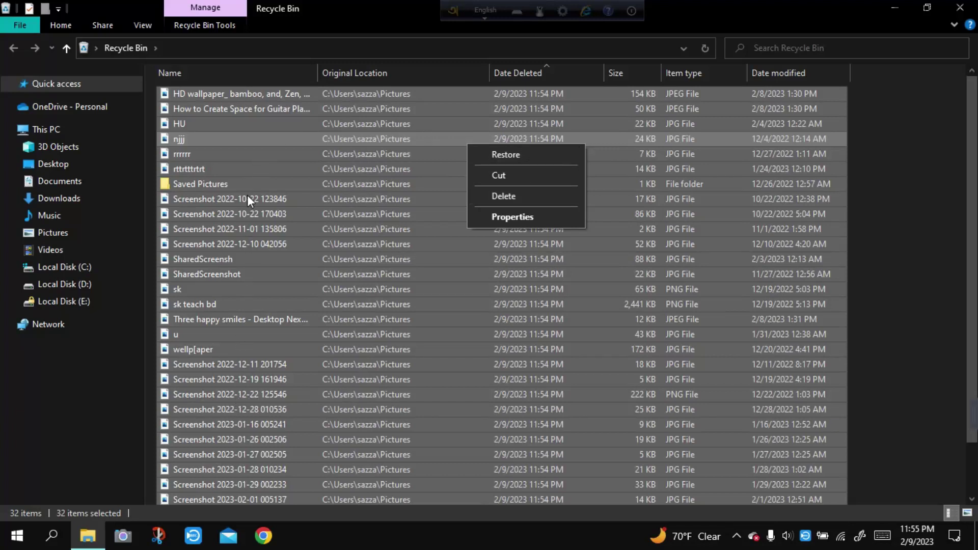
{"action": "left_click", "coordinate": [513, 159]}
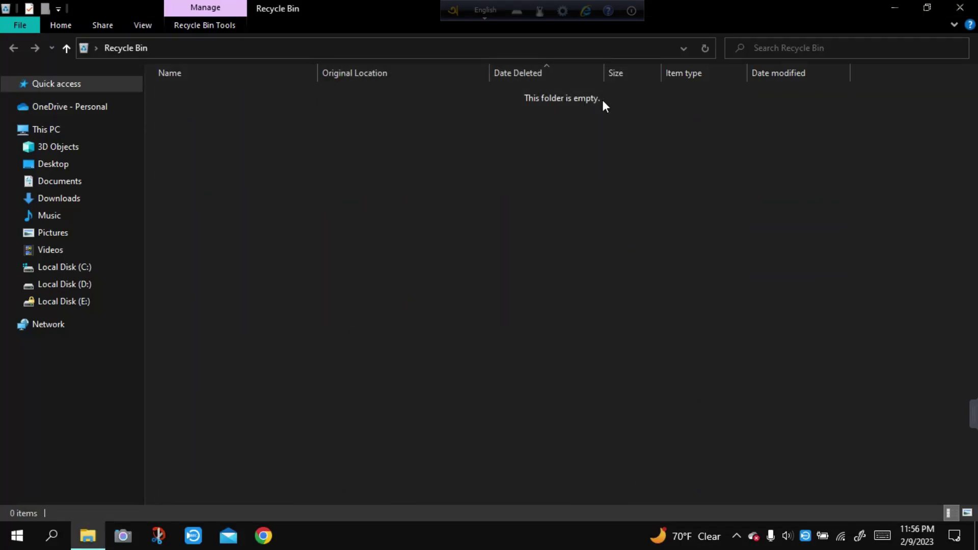
{"action": "left_click", "coordinate": [960, 6]}
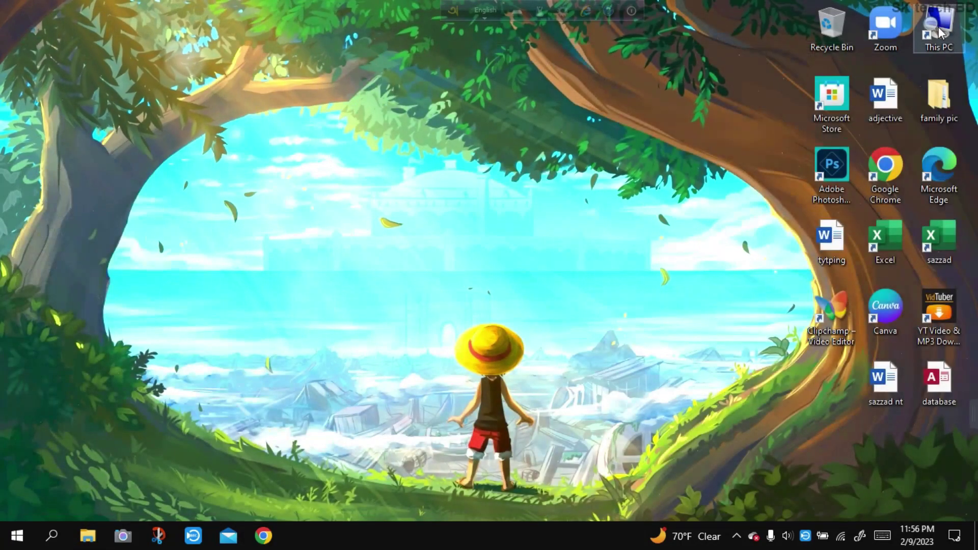
Delete the wellp[aper image from the Pictures folder of This PC and close the window.
{"action": "double_click", "coordinate": [949, 15]}
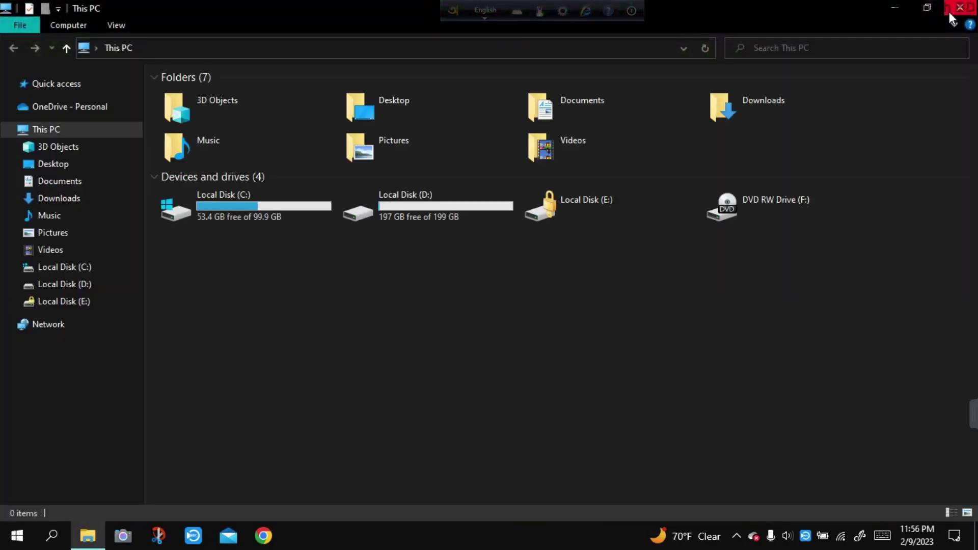
{"action": "double_click", "coordinate": [405, 150]}
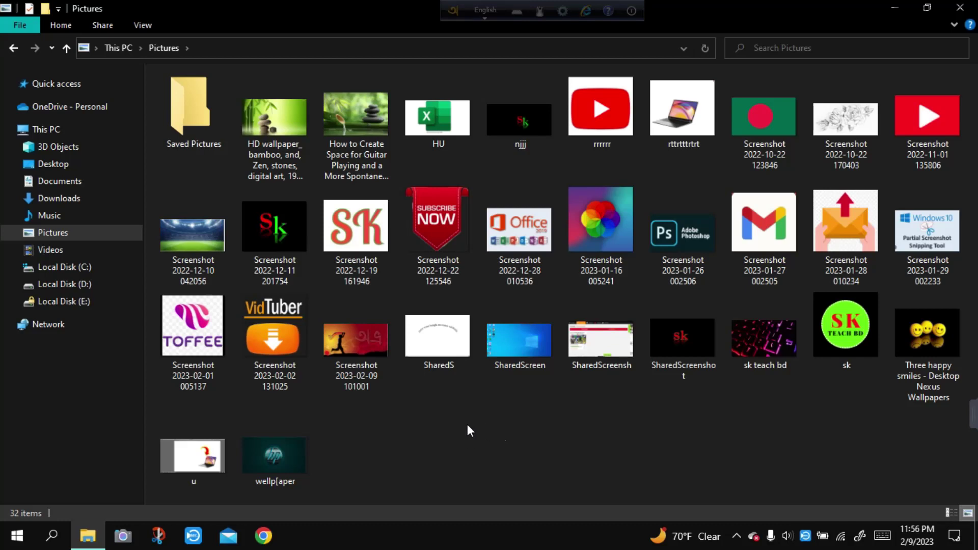
{"action": "right_click", "coordinate": [271, 430]}
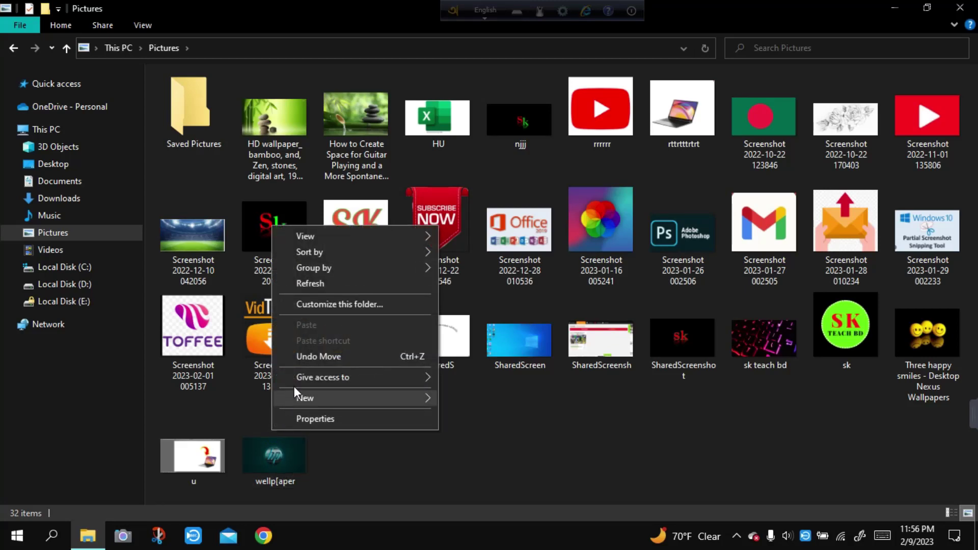
{"action": "left_click", "coordinate": [328, 466]}
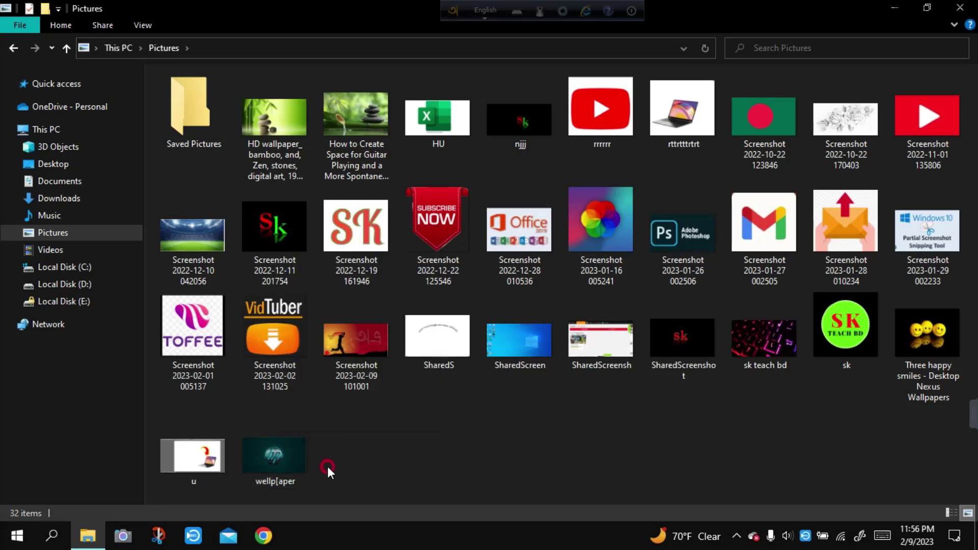
{"action": "left_click", "coordinate": [295, 461]}
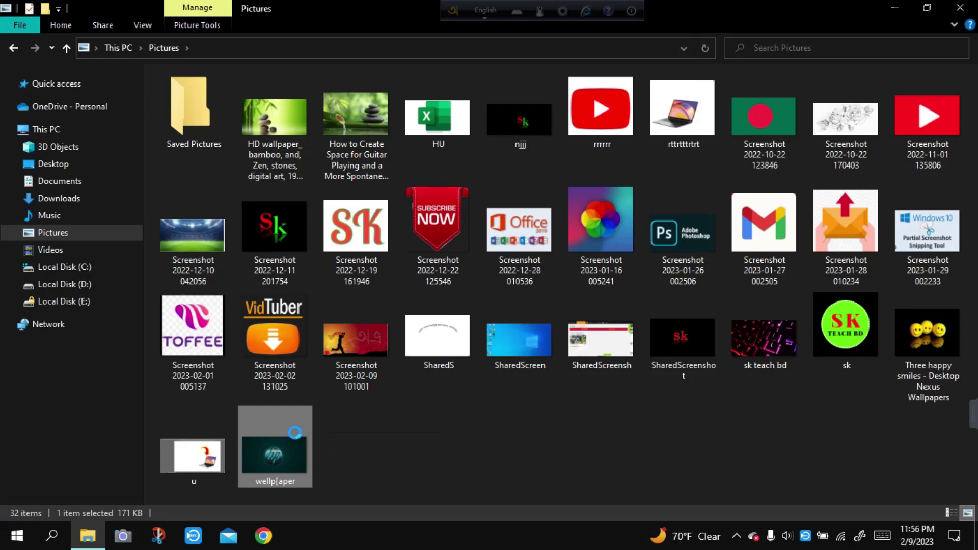
{"action": "right_click", "coordinate": [294, 461]}
{"action": "left_click", "coordinate": [339, 412]}
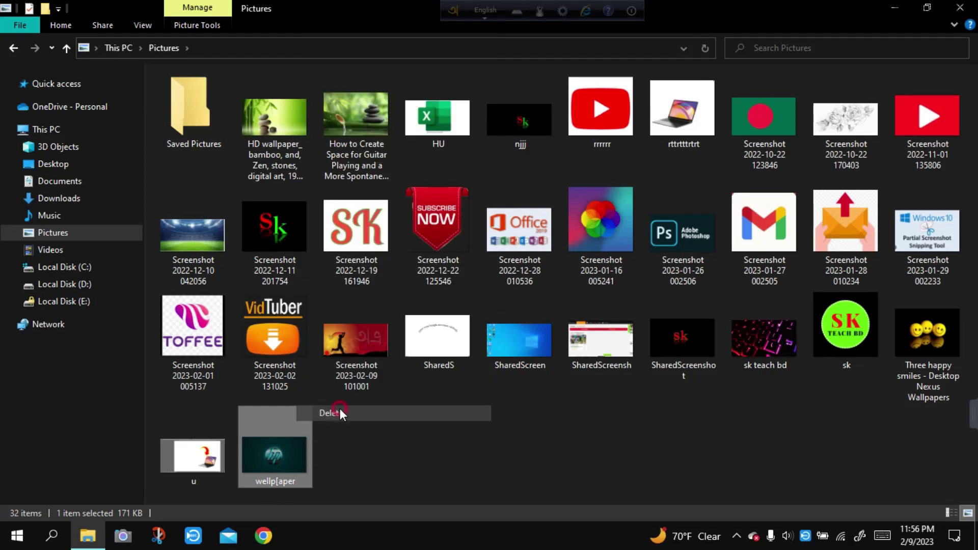
{"action": "left_click", "coordinate": [960, 7]}
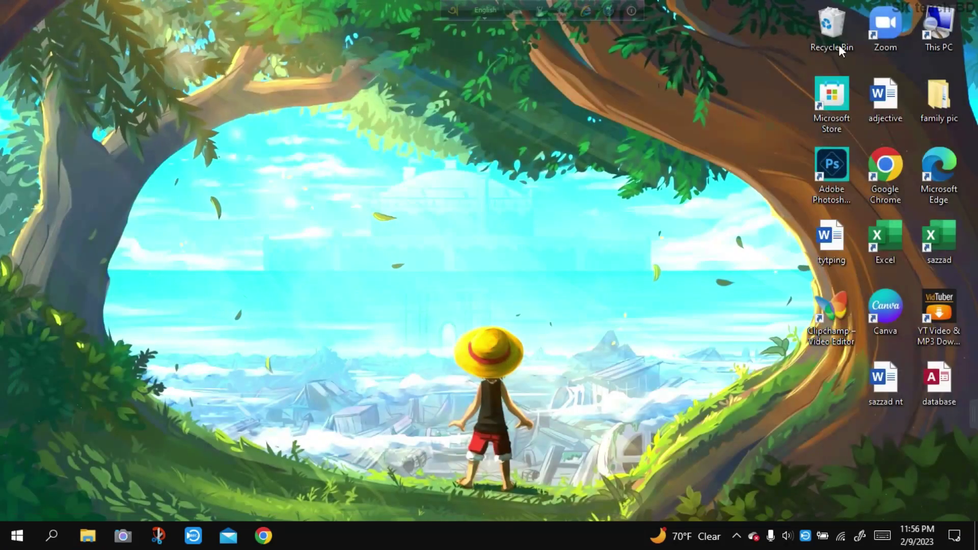
Permanently delete the wellp[aper image from the Recycle Bin and close the window.
{"action": "double_click", "coordinate": [832, 31]}
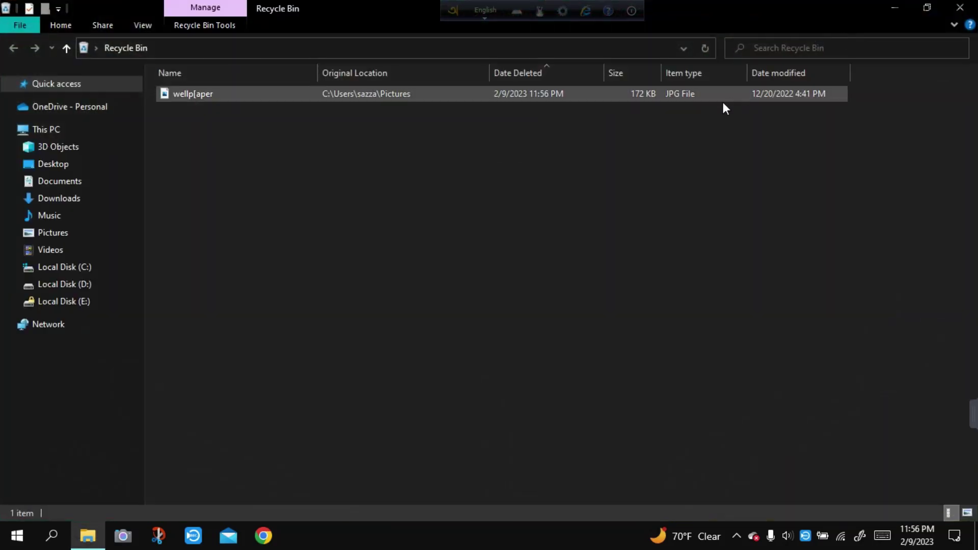
{"action": "right_click", "coordinate": [434, 99]}
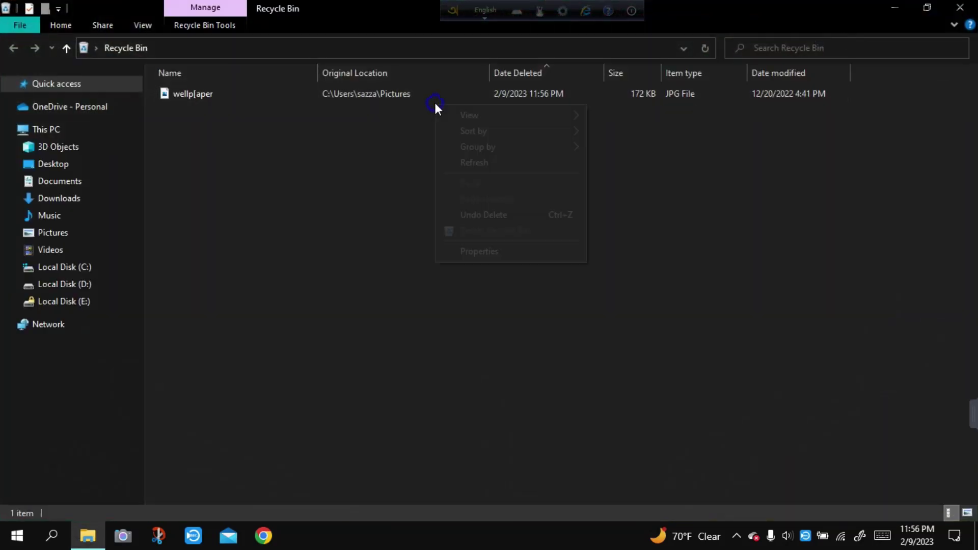
{"action": "left_click", "coordinate": [405, 98]}
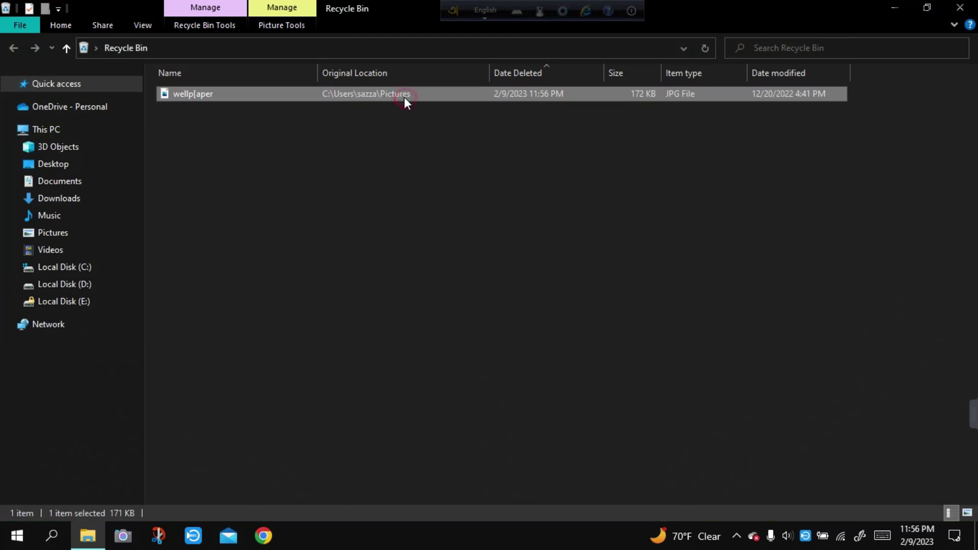
{"action": "right_click", "coordinate": [405, 97]}
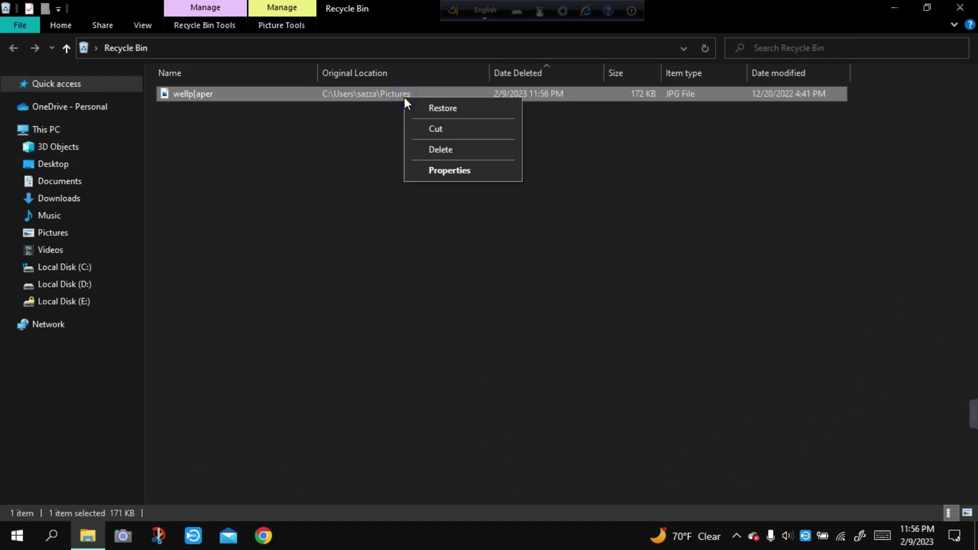
{"action": "left_click", "coordinate": [447, 147]}
{"action": "left_click", "coordinate": [555, 311]}
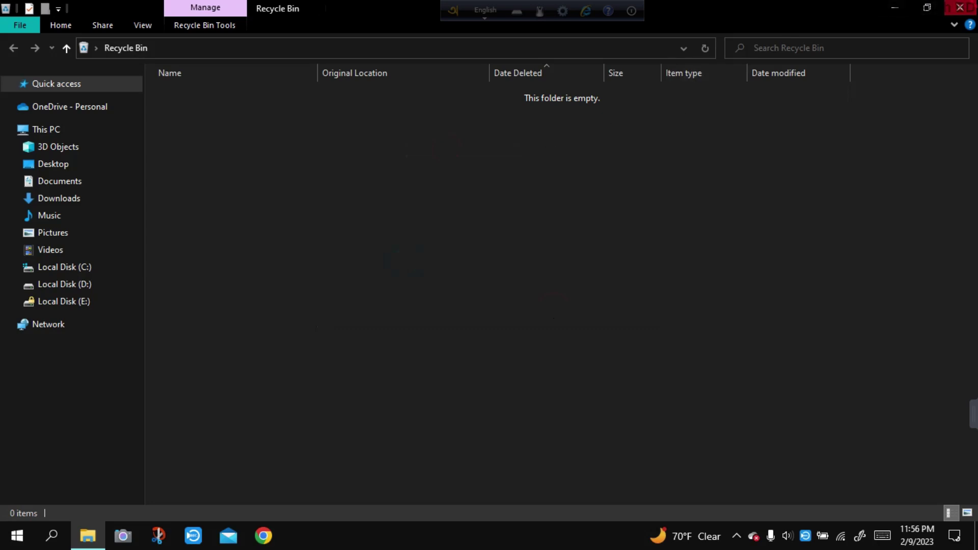
{"action": "left_click", "coordinate": [961, 7]}
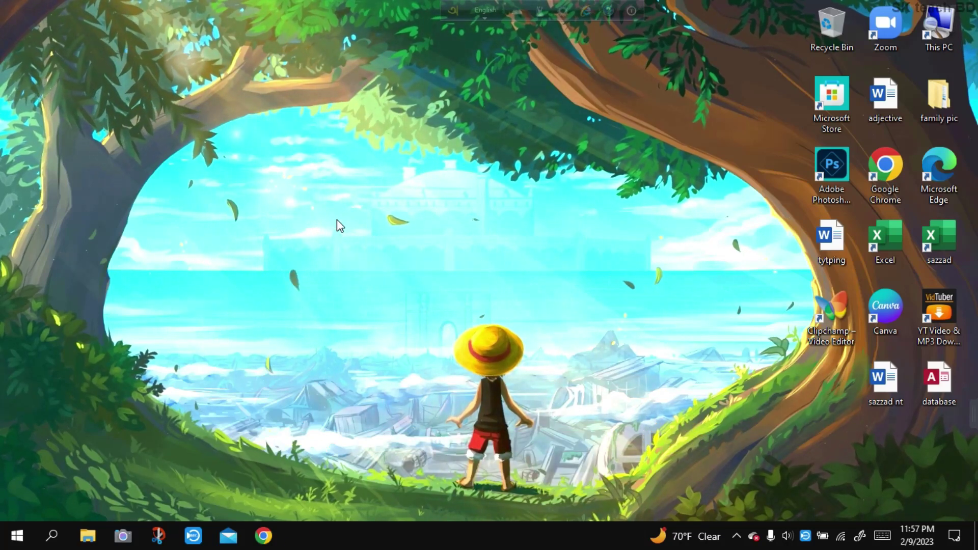
{"action": "mouse_move", "coordinate": [948, 432]}
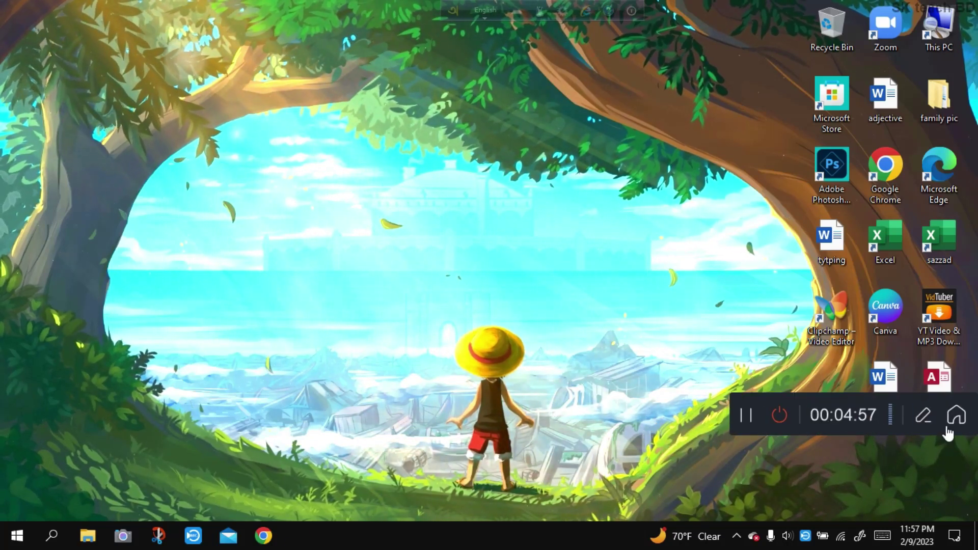